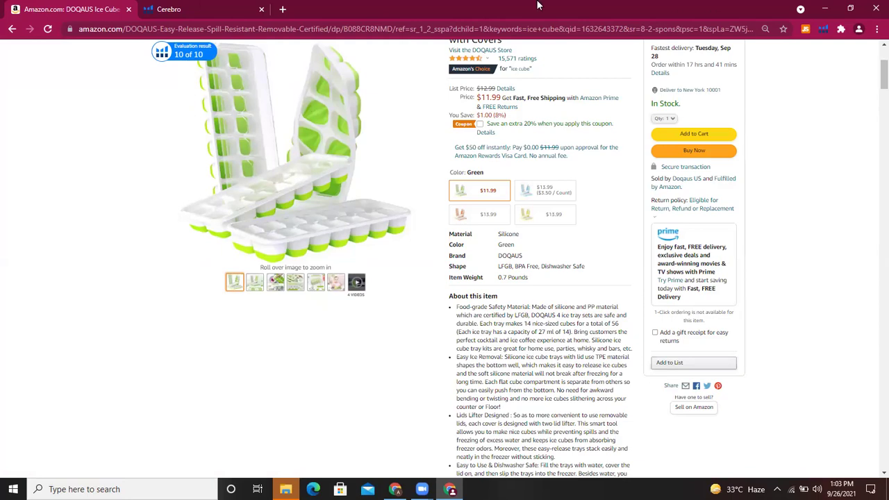
Step: Switch from the Amazon listing to Helium 10 and open the Magnet keyword research tool
{"action": "left_click", "coordinate": [204, 7]}
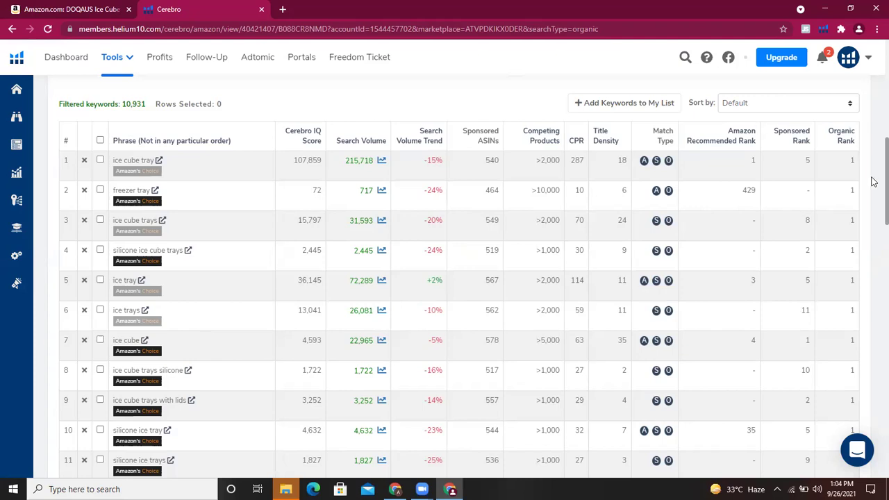
{"action": "scroll", "coordinate": [873, 132], "scroll_direction": "up", "scroll_amount": 3}
{"action": "scroll", "coordinate": [873, 132], "scroll_direction": "up", "scroll_amount": 5}
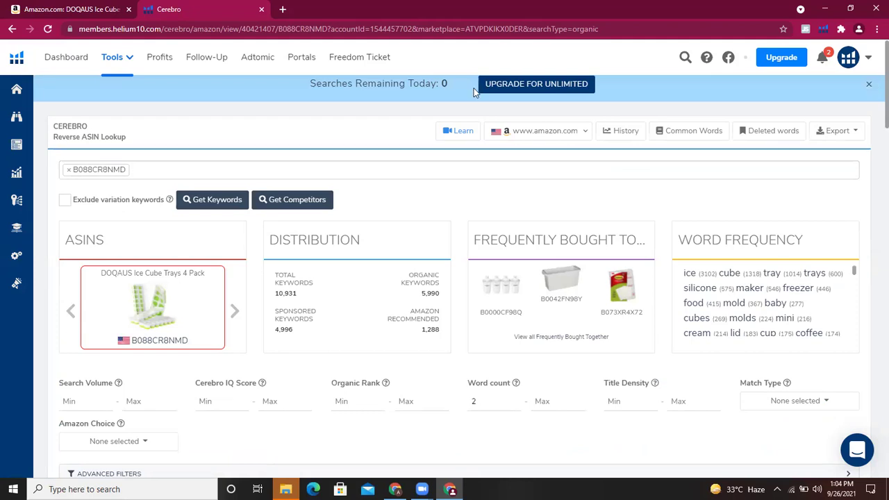
{"action": "mouse_move", "coordinate": [25, 205]}
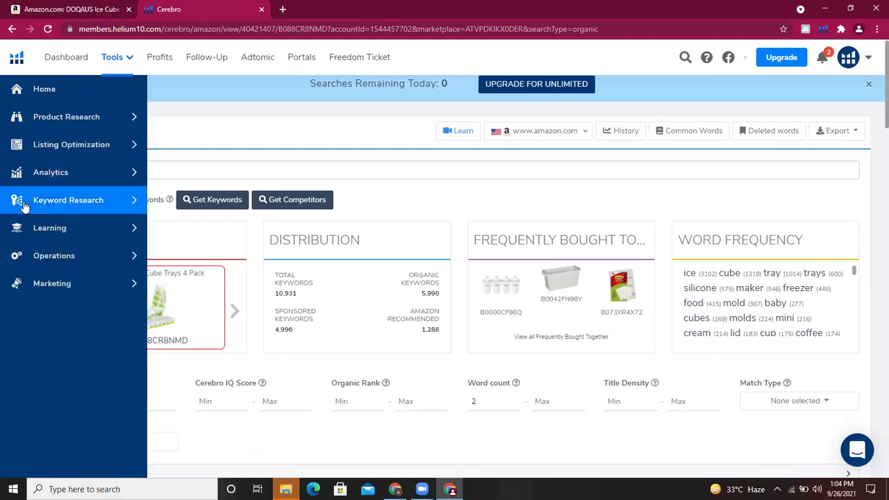
{"action": "left_click", "coordinate": [73, 202]}
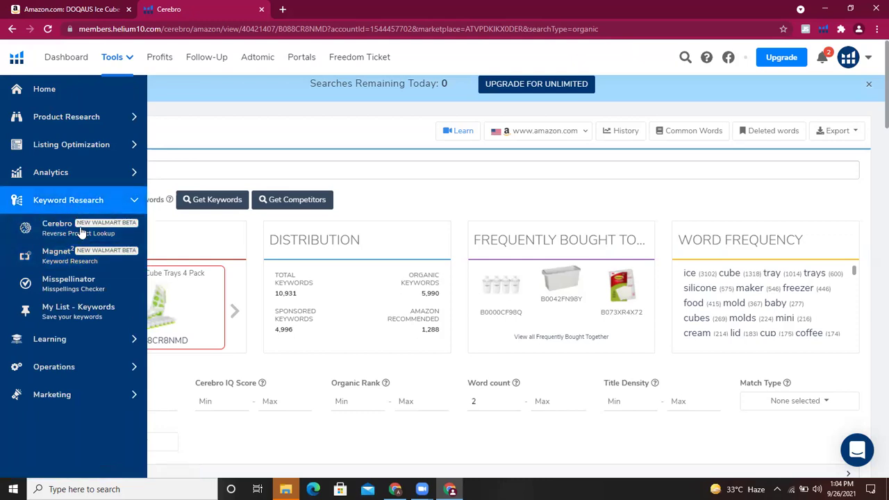
{"action": "left_click", "coordinate": [70, 259]}
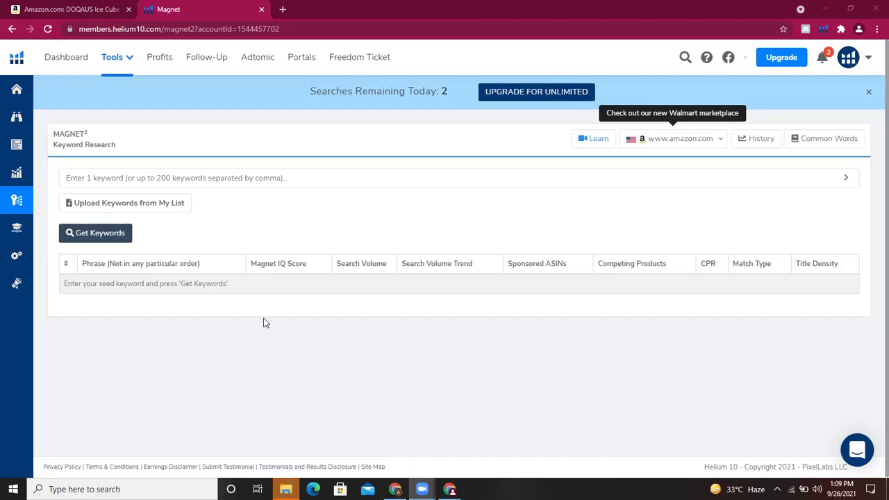
{"action": "mouse_move", "coordinate": [257, 264]}
{"action": "mouse_move", "coordinate": [15, 205]}
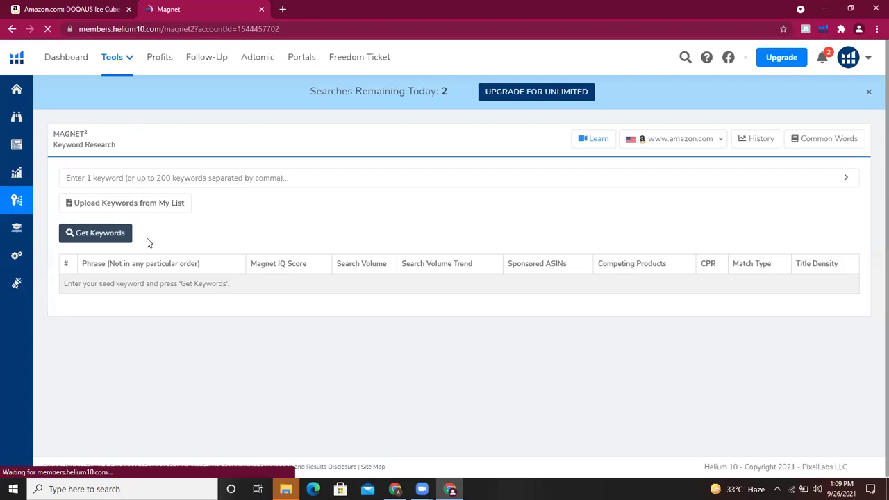
{"action": "left_click", "coordinate": [194, 177]}
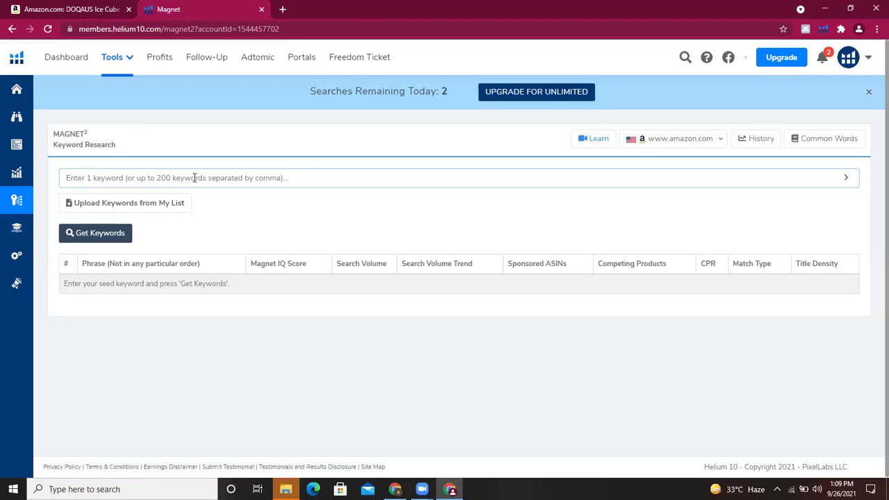
{"action": "left_click", "coordinate": [194, 178]}
{"action": "type", "text": "ic"}
{"action": "key", "text": "BackSpace"}
{"action": "key", "text": "BackSpace"}
{"action": "type", "text": "c"}
{"action": "key", "text": "BackSpace"}
{"action": "type", "text": "ice cu"}
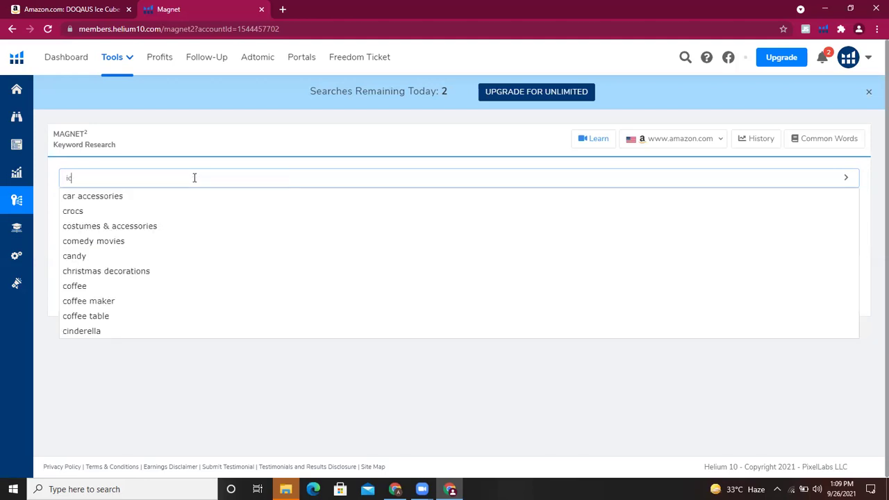
{"action": "type", "text": "tray"}
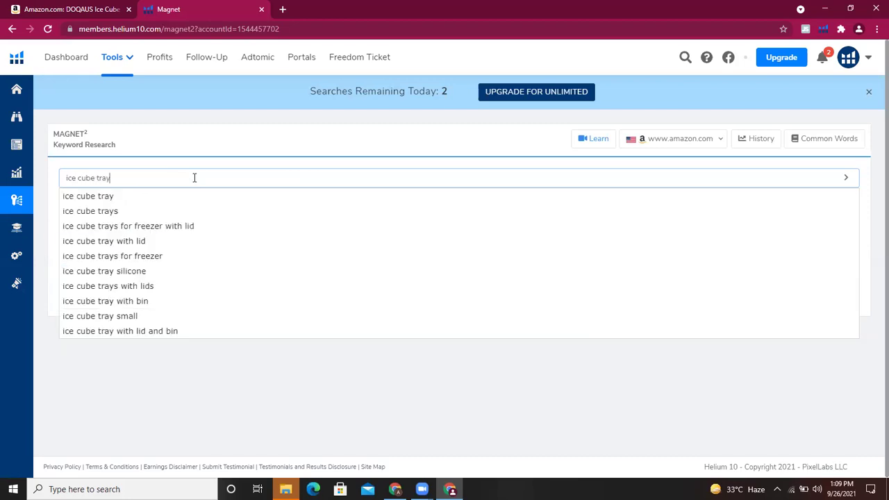
{"action": "key", "text": "Down"}
{"action": "key", "text": "Return"}
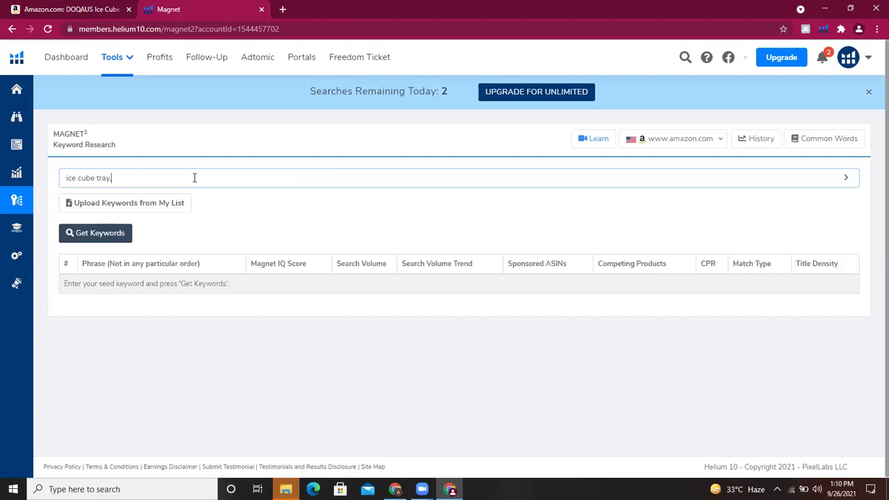
{"action": "key", "text": "BackSpace"}
{"action": "key", "text": "Return"}
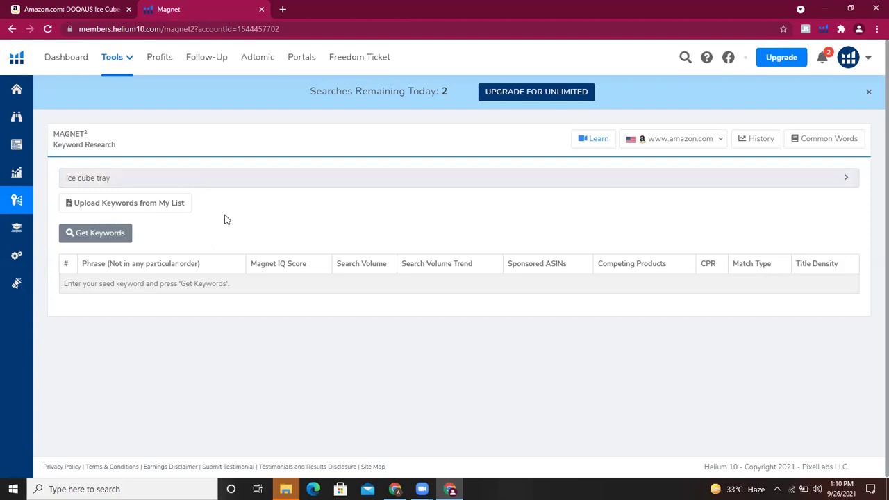
{"action": "double_click", "coordinate": [123, 181]}
{"action": "key", "text": "Return"}
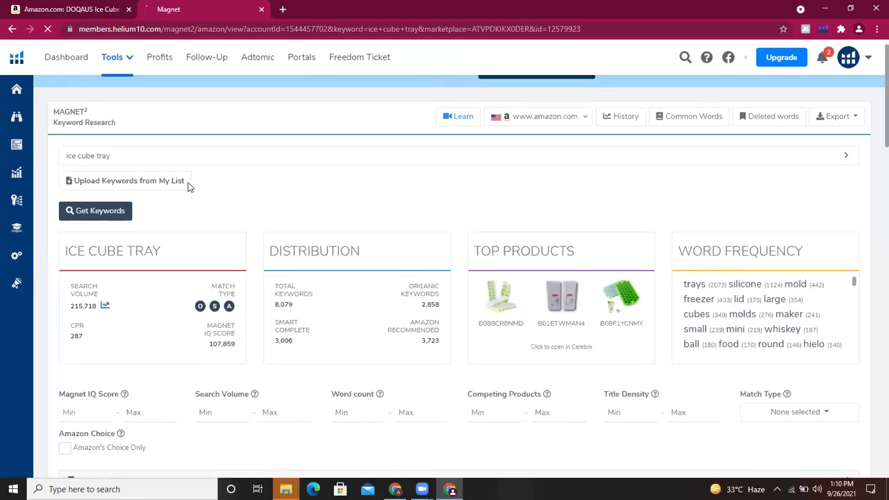
Step: Examine the ice cube tray results overview, the available filters and the first rows of the keyword table
{"action": "scroll", "coordinate": [187, 187], "scroll_direction": "down", "scroll_amount": 3}
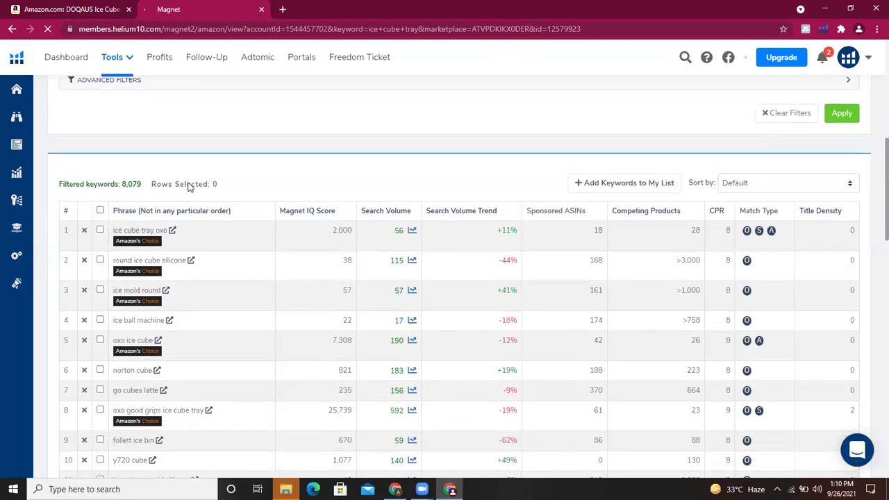
{"action": "scroll", "coordinate": [188, 186], "scroll_direction": "up", "scroll_amount": 3}
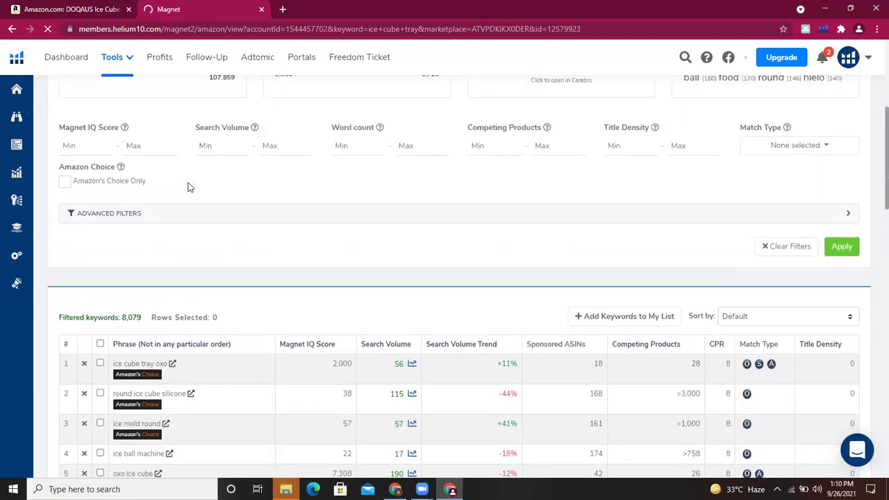
{"action": "scroll", "coordinate": [188, 187], "scroll_direction": "down", "scroll_amount": 4}
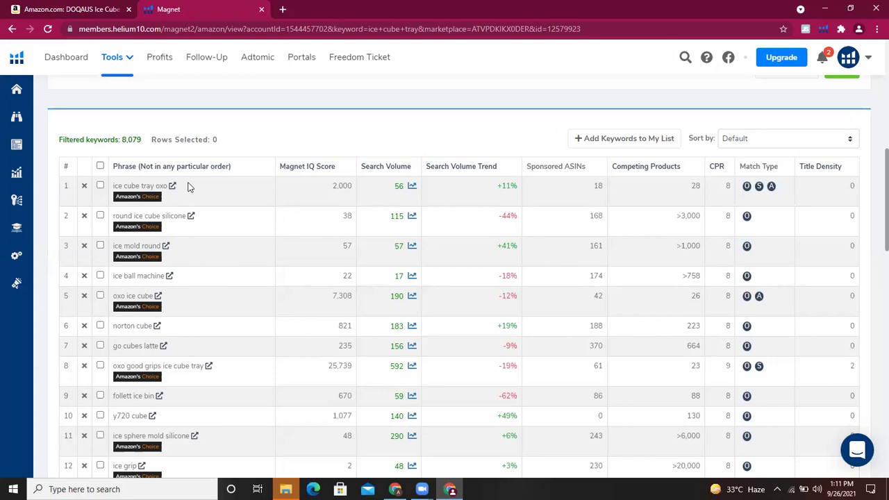
{"action": "scroll", "coordinate": [188, 187], "scroll_direction": "up", "scroll_amount": 2}
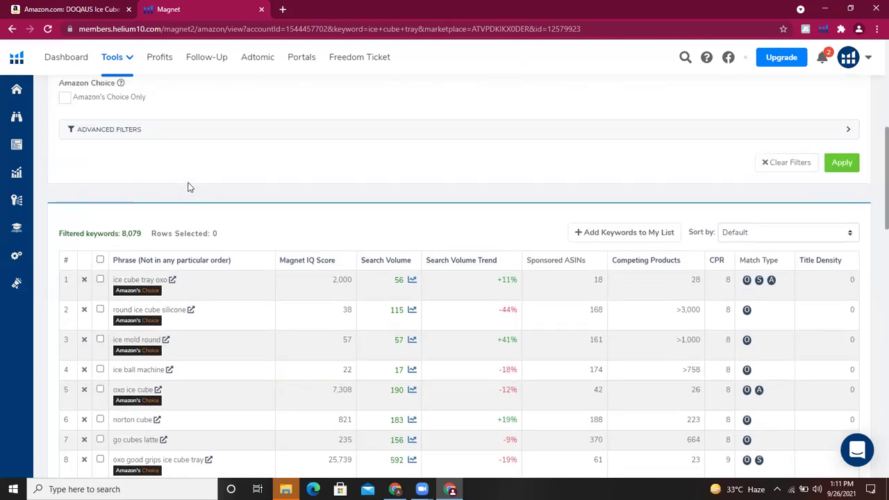
{"action": "scroll", "coordinate": [189, 187], "scroll_direction": "down", "scroll_amount": 1}
{"action": "scroll", "coordinate": [189, 188], "scroll_direction": "down", "scroll_amount": 2}
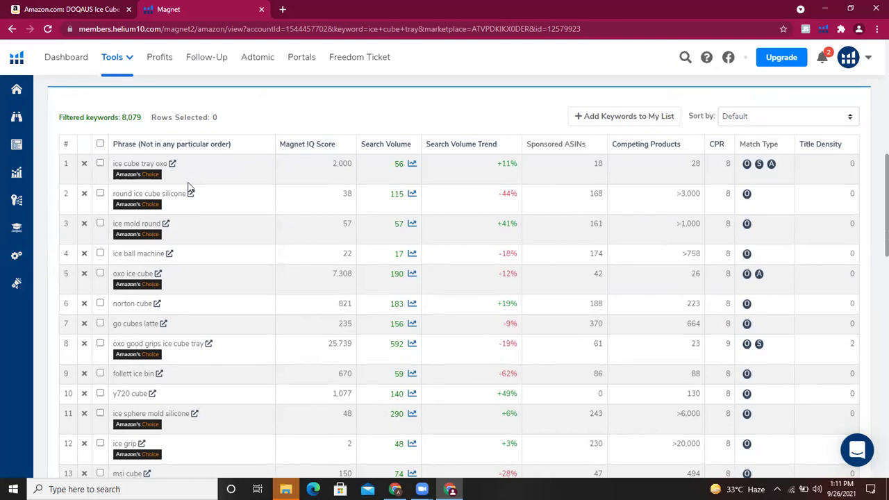
{"action": "scroll", "coordinate": [187, 187], "scroll_direction": "up", "scroll_amount": 2}
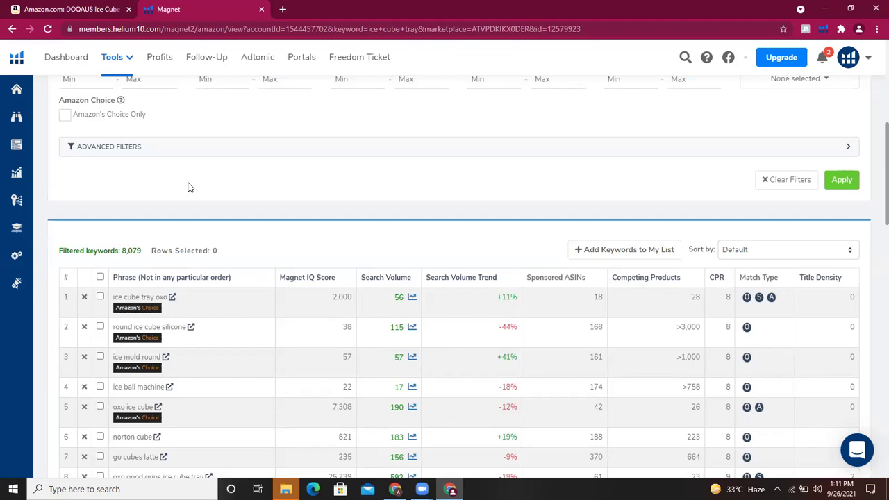
{"action": "scroll", "coordinate": [187, 186], "scroll_direction": "up", "scroll_amount": 3}
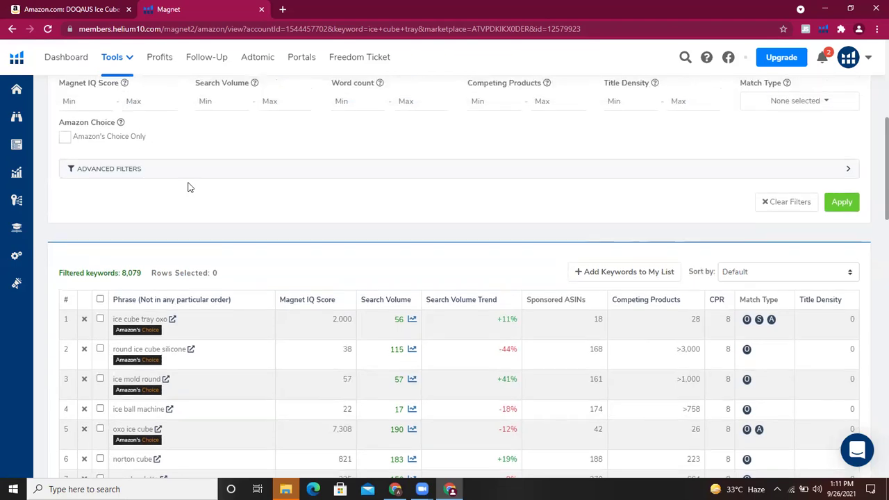
{"action": "scroll", "coordinate": [187, 186], "scroll_direction": "up", "scroll_amount": 2}
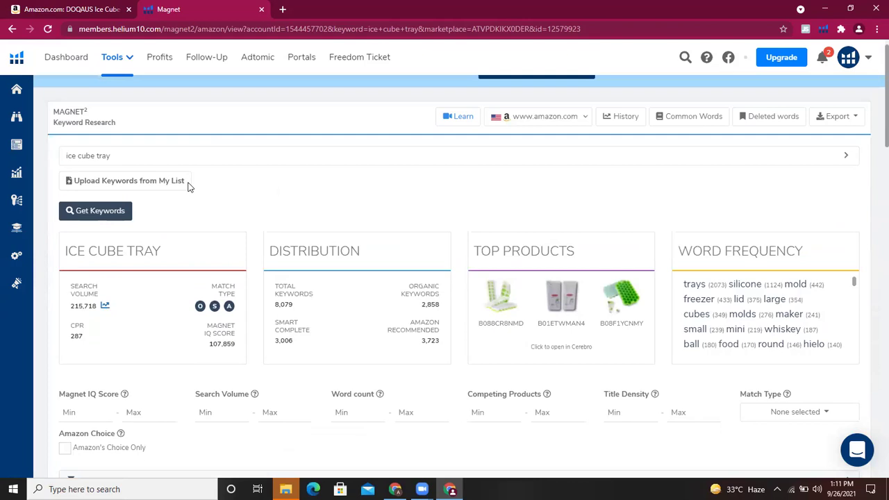
{"action": "scroll", "coordinate": [188, 186], "scroll_direction": "up", "scroll_amount": 1}
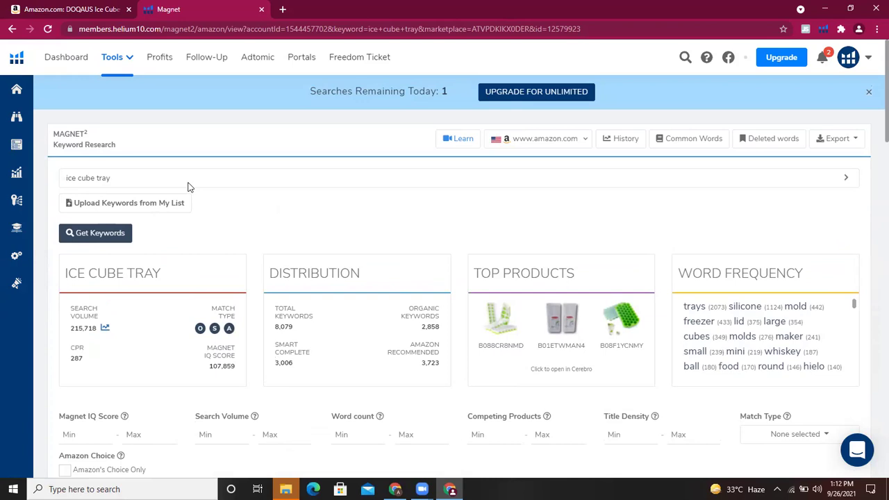
{"action": "left_click", "coordinate": [172, 179]}
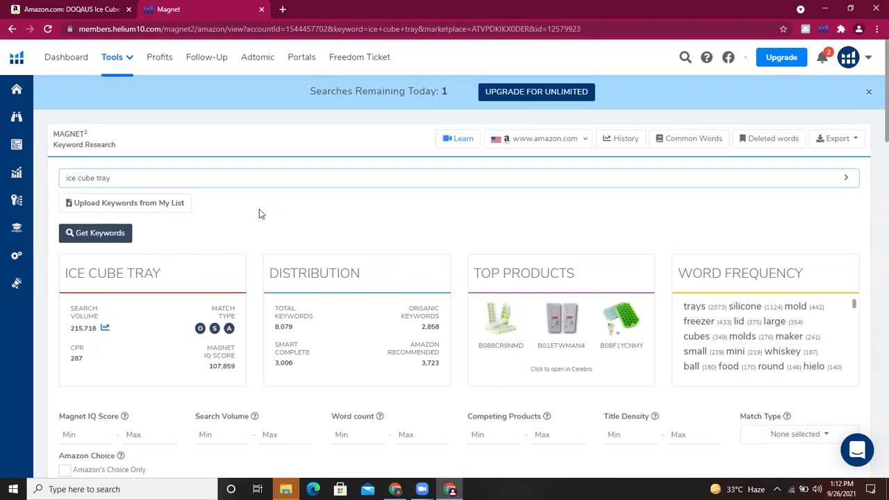
{"action": "left_click", "coordinate": [403, 215]}
Step: Look further down the keyword table at search volume, trend and competing products, and review the summary cards above it
{"action": "scroll", "coordinate": [403, 215], "scroll_direction": "down", "scroll_amount": 2}
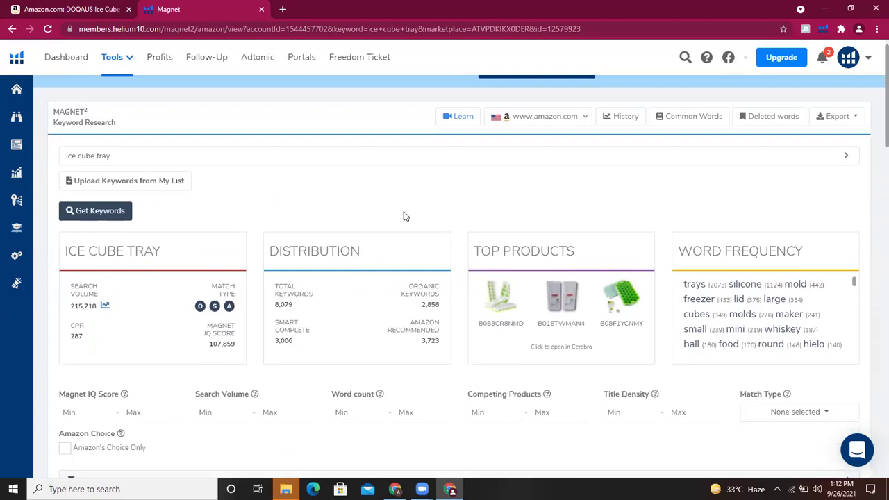
{"action": "scroll", "coordinate": [404, 215], "scroll_direction": "down", "scroll_amount": 10}
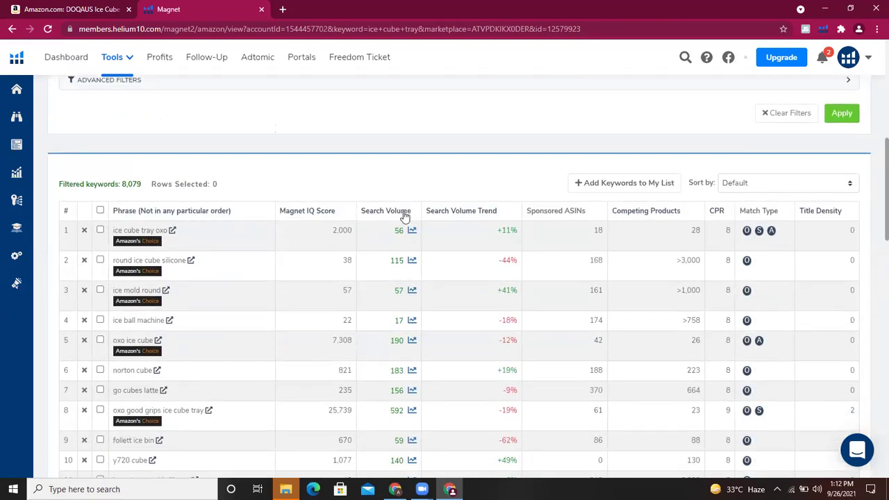
{"action": "scroll", "coordinate": [406, 217], "scroll_direction": "down", "scroll_amount": 1}
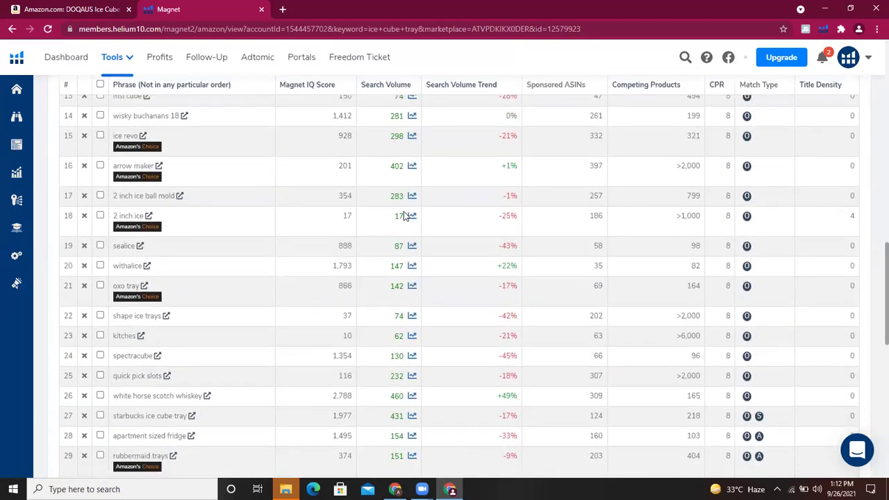
{"action": "scroll", "coordinate": [406, 216], "scroll_direction": "up", "scroll_amount": 5}
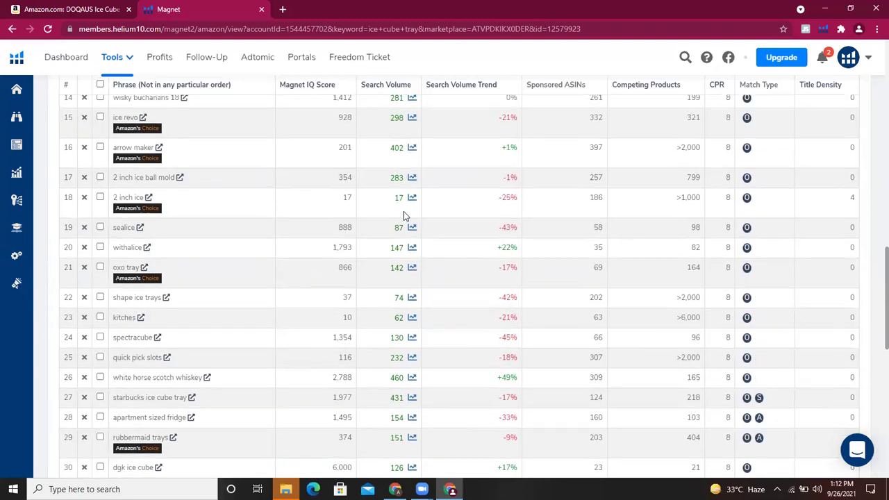
{"action": "scroll", "coordinate": [404, 216], "scroll_direction": "up", "scroll_amount": 8}
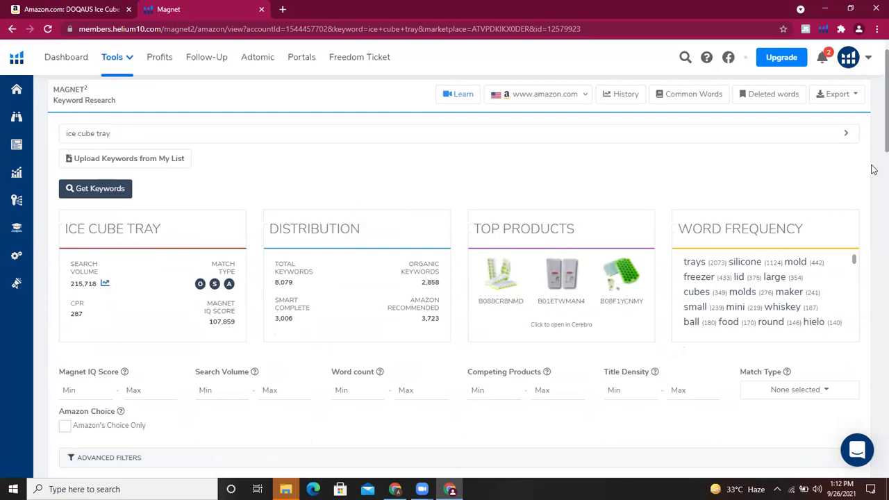
{"action": "scroll", "coordinate": [873, 170], "scroll_direction": "down", "scroll_amount": 5}
{"action": "scroll", "coordinate": [874, 146], "scroll_direction": "up", "scroll_amount": 6}
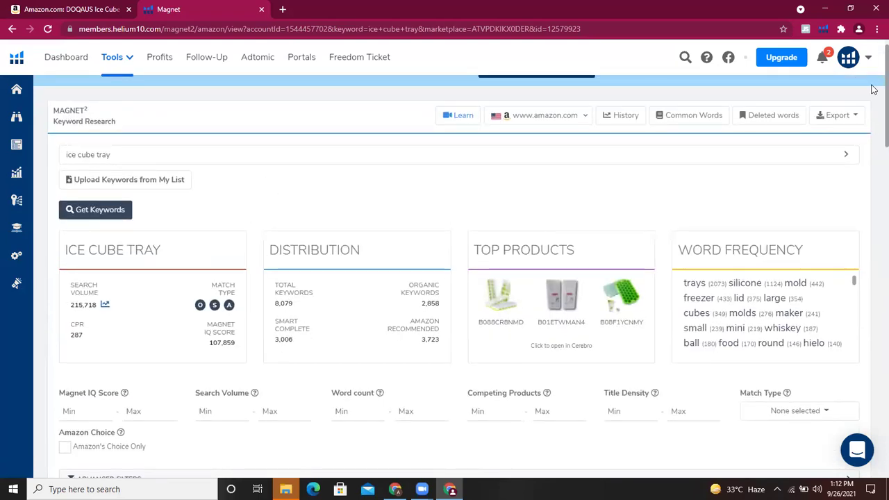
{"action": "scroll", "coordinate": [873, 91], "scroll_direction": "down", "scroll_amount": 7}
{"action": "scroll", "coordinate": [873, 92], "scroll_direction": "up", "scroll_amount": 7}
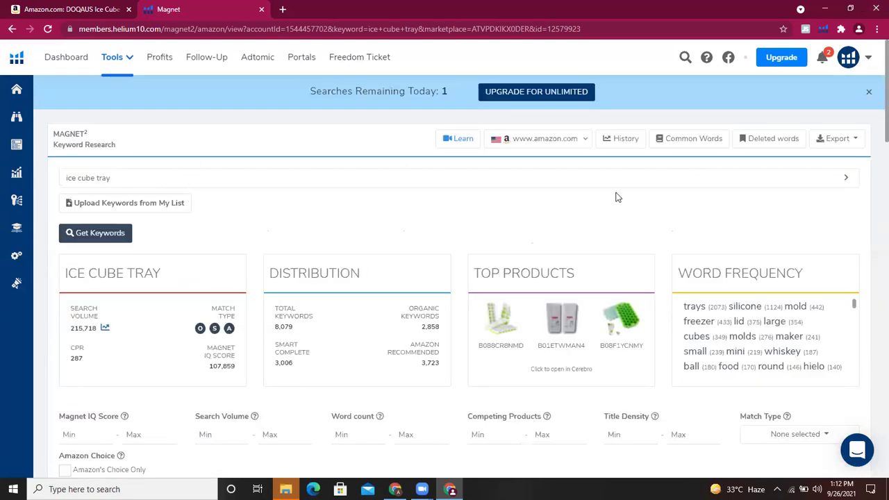
{"action": "scroll", "coordinate": [872, 222], "scroll_direction": "down", "scroll_amount": 10}
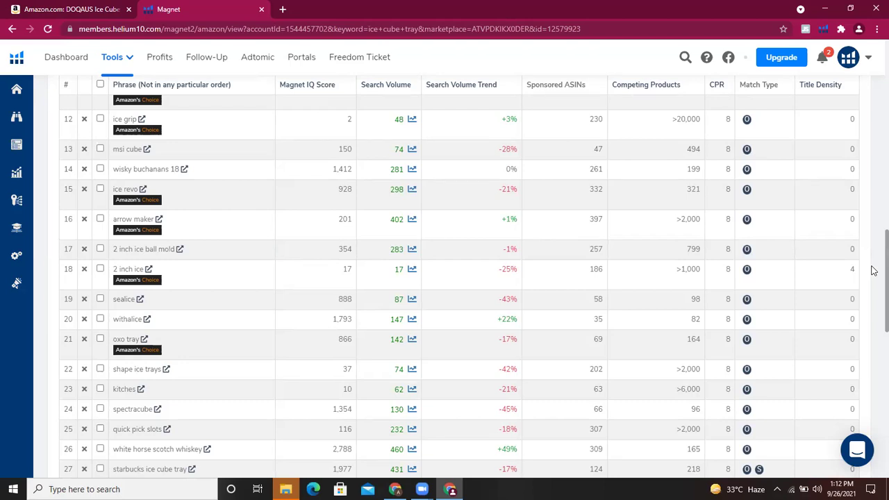
{"action": "scroll", "coordinate": [874, 270], "scroll_direction": "up", "scroll_amount": 5}
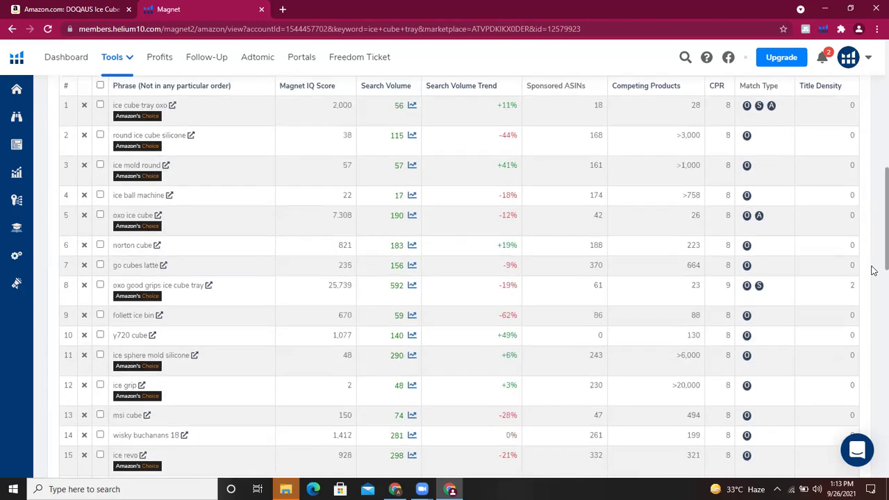
{"action": "scroll", "coordinate": [874, 271], "scroll_direction": "up", "scroll_amount": 3}
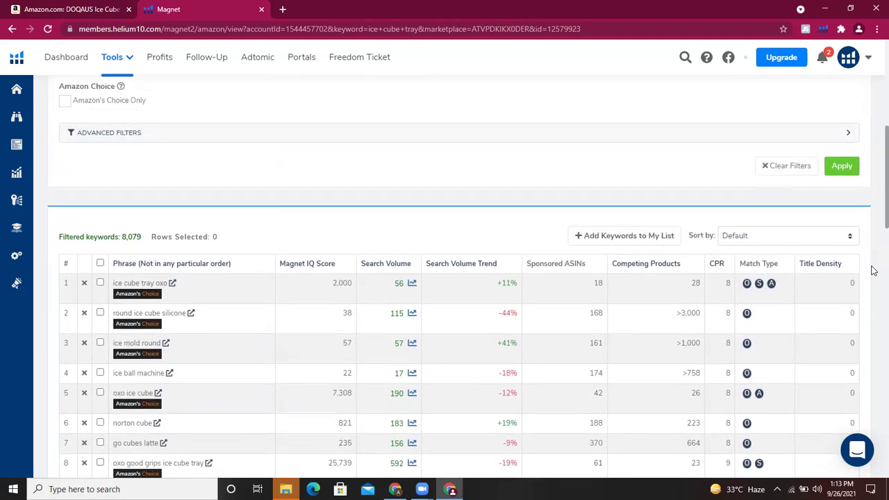
{"action": "scroll", "coordinate": [873, 271], "scroll_direction": "up", "scroll_amount": 3}
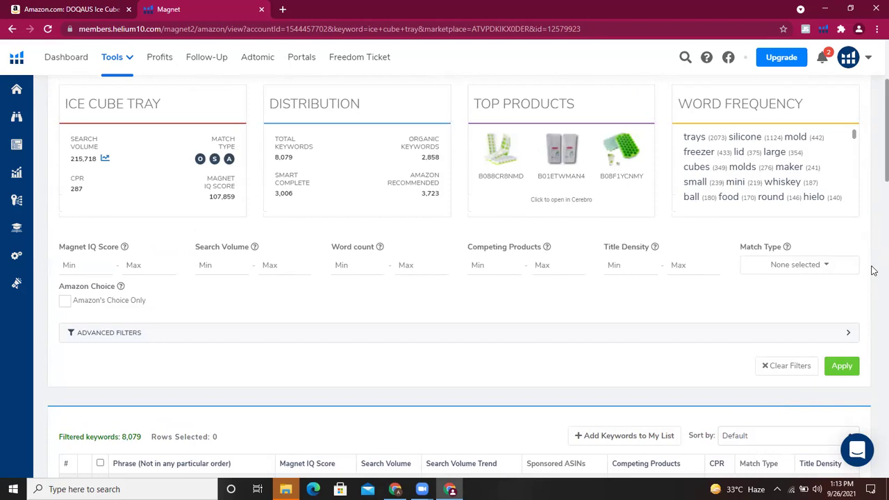
{"action": "scroll", "coordinate": [874, 271], "scroll_direction": "up", "scroll_amount": 1}
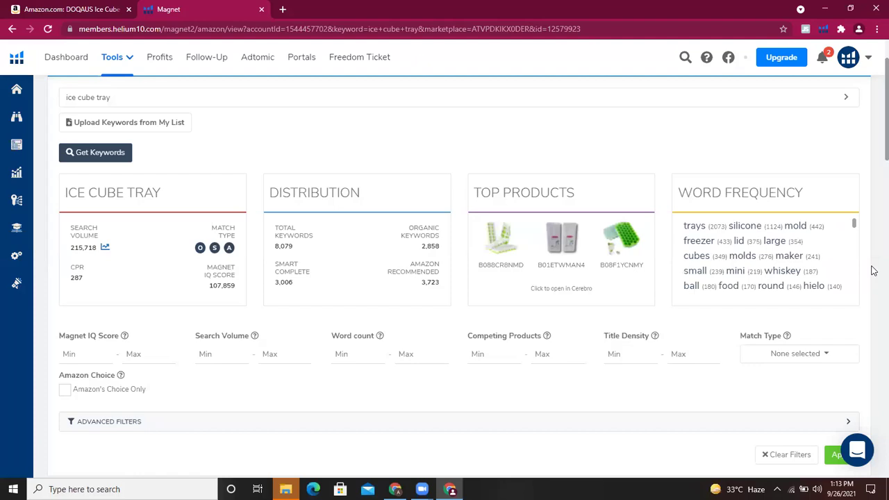
{"action": "scroll", "coordinate": [874, 271], "scroll_direction": "up", "scroll_amount": 2}
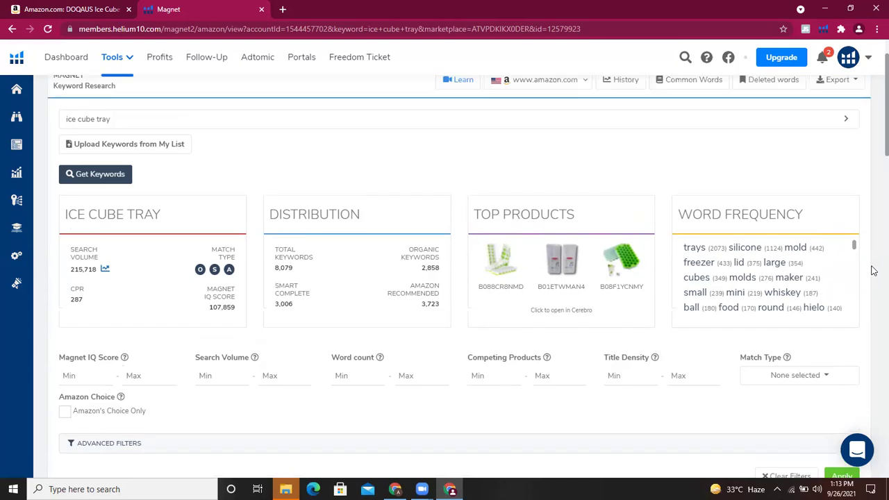
{"action": "scroll", "coordinate": [874, 271], "scroll_direction": "down", "scroll_amount": 1}
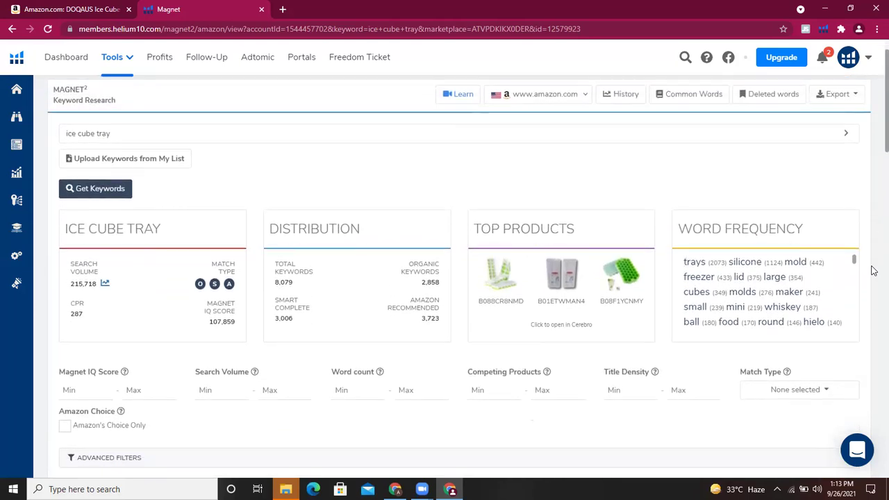